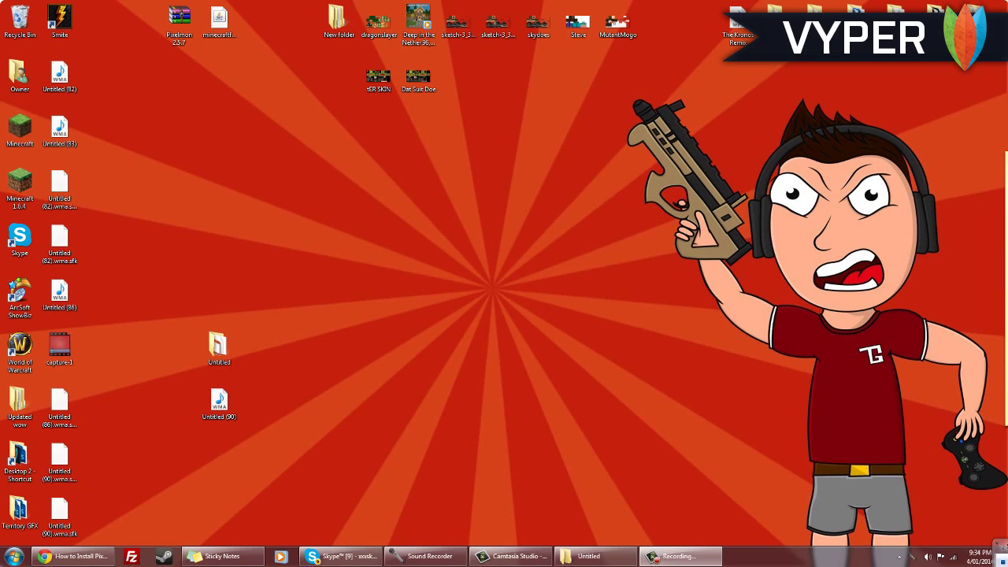
Open the %appdata% Roaming folder, delete the .minecraft folder in it and close the window
key(super)
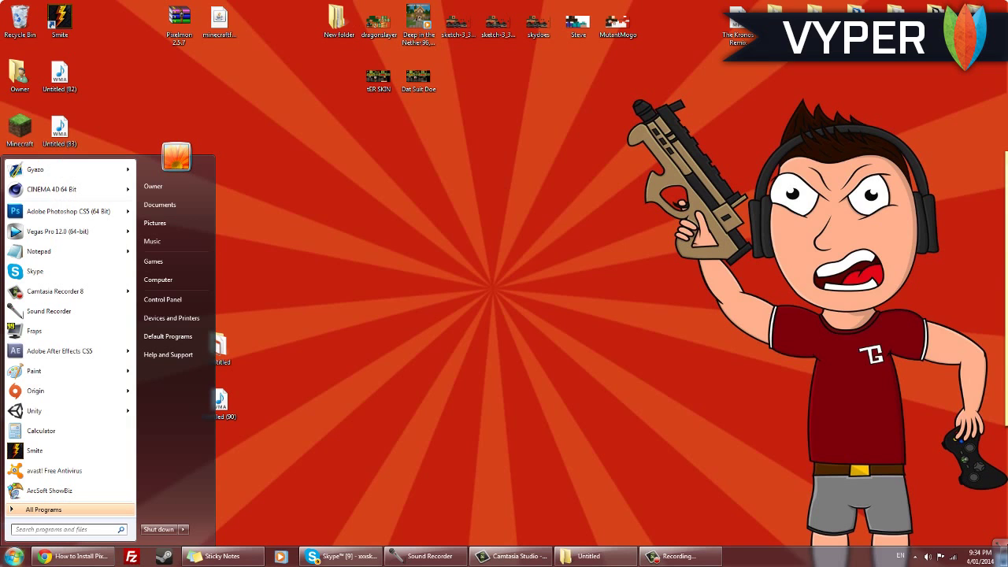
text(%appdata)
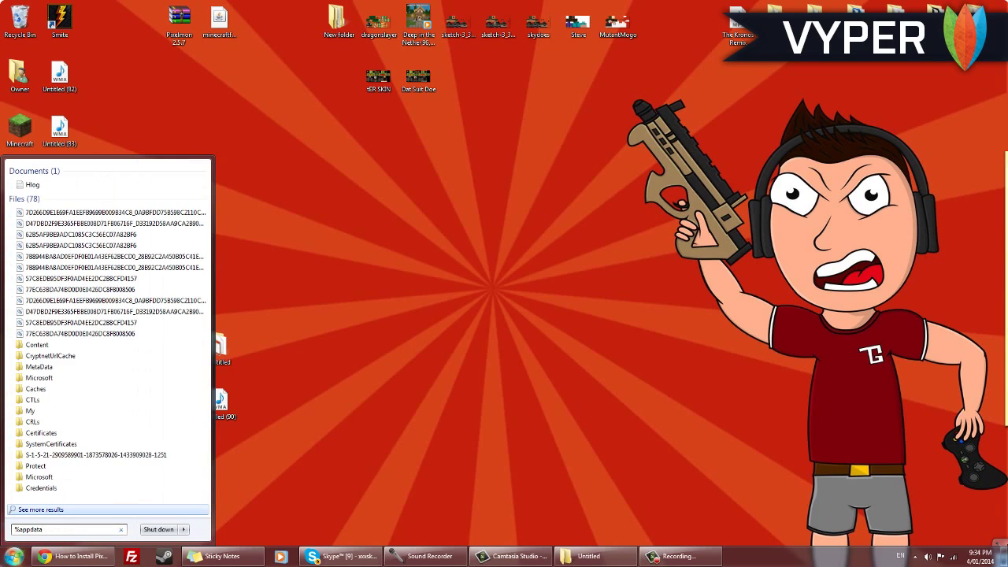
text(%)
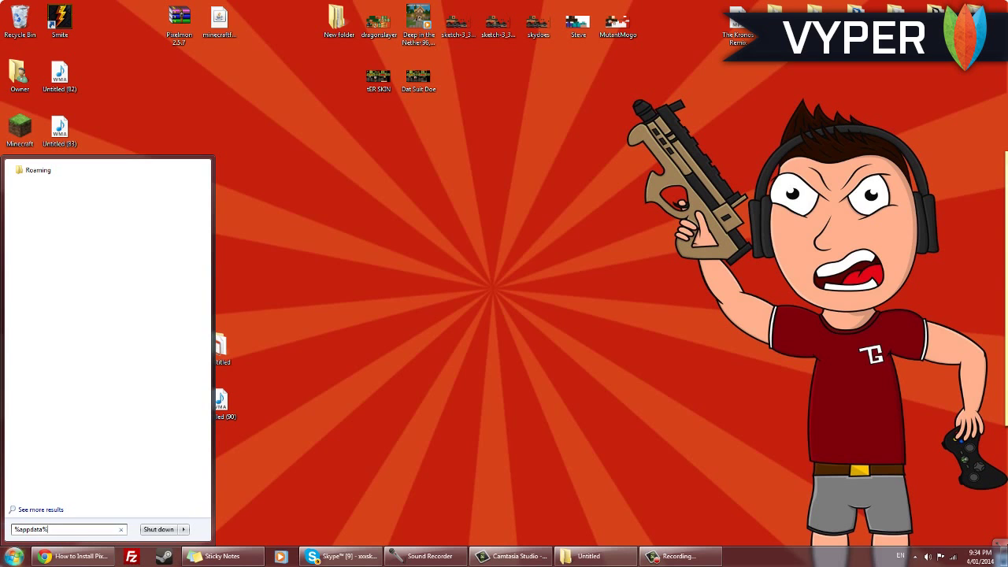
click(38, 170)
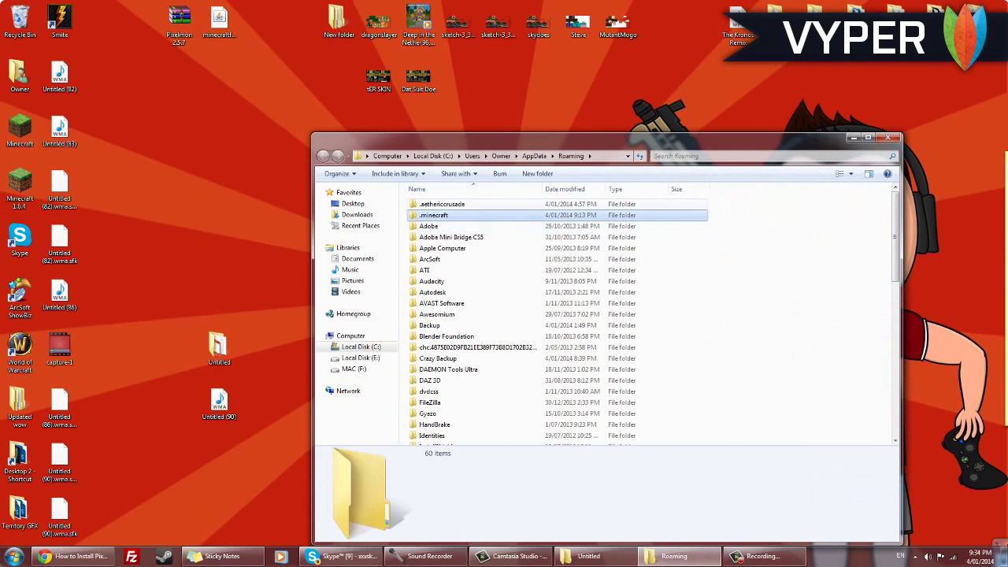
click(433, 215)
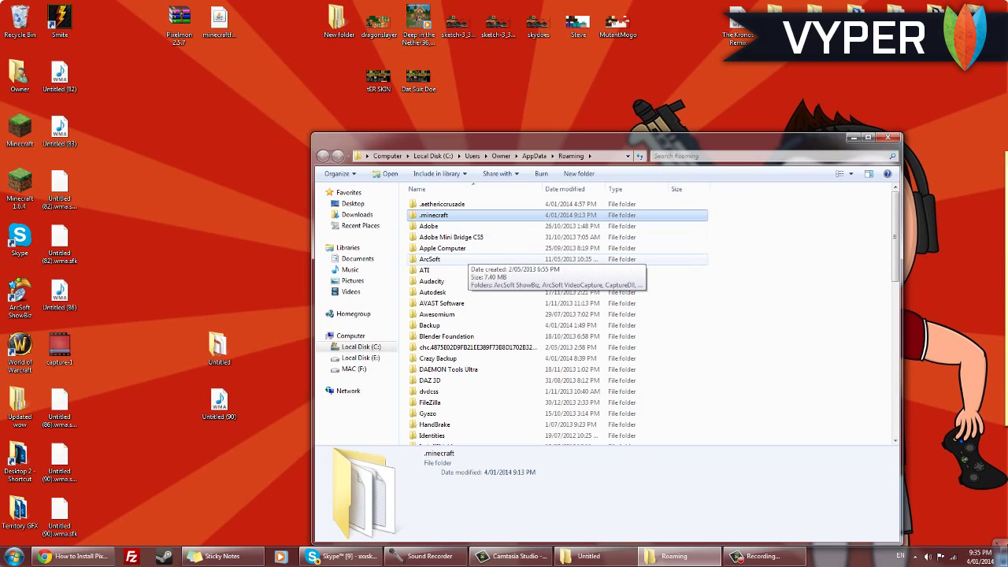
key(Delete)
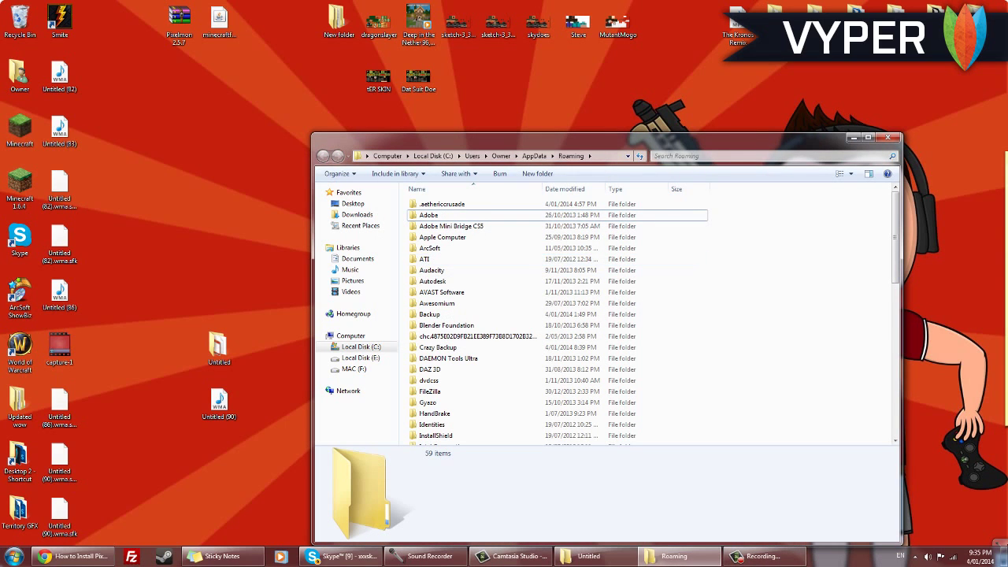
click(887, 138)
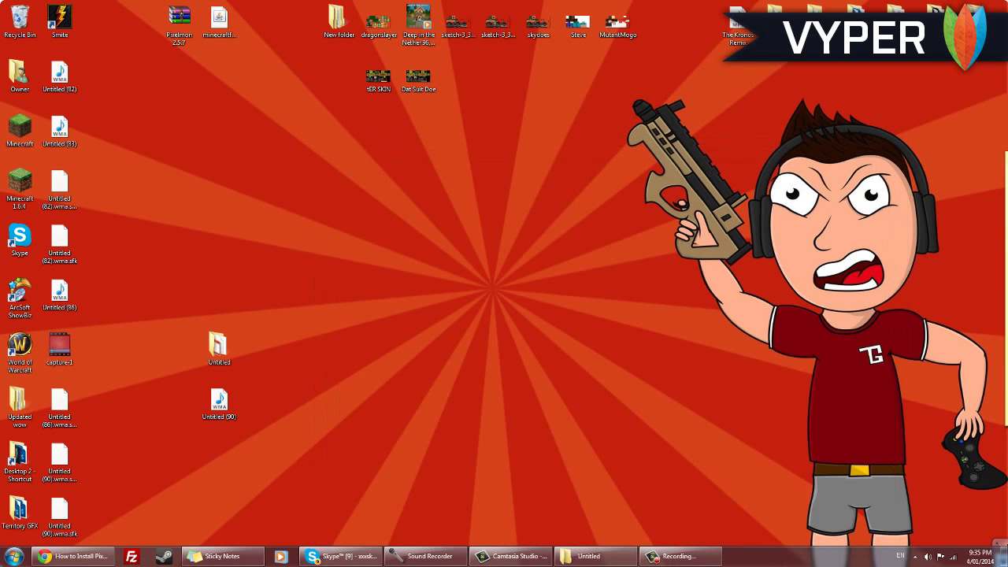
Open the Minecraft 1.6.4 launcher, save the existing profile with release 1.6.4 as its version, and close the game once it has run
double_click(20, 185)
click(533, 287)
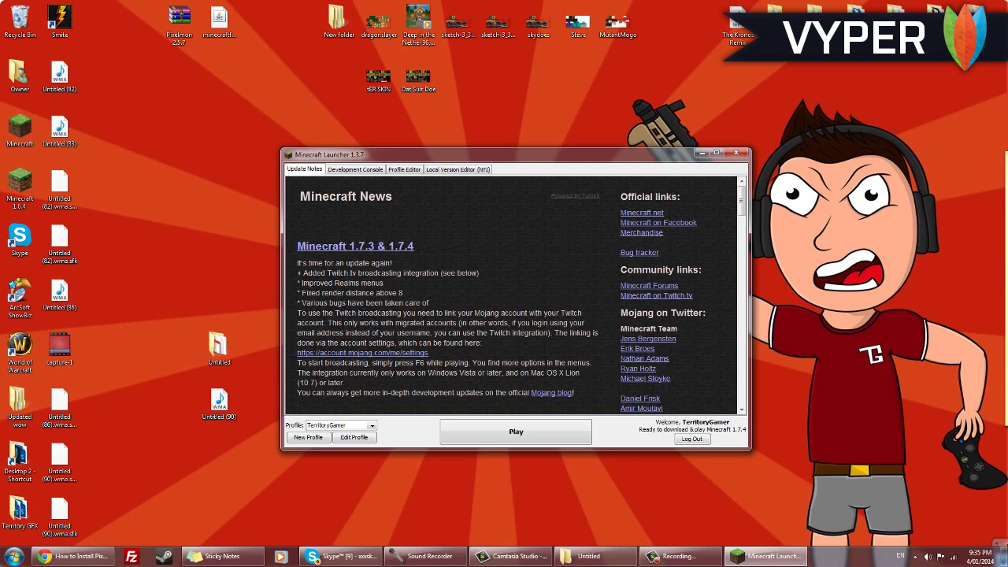
click(354, 437)
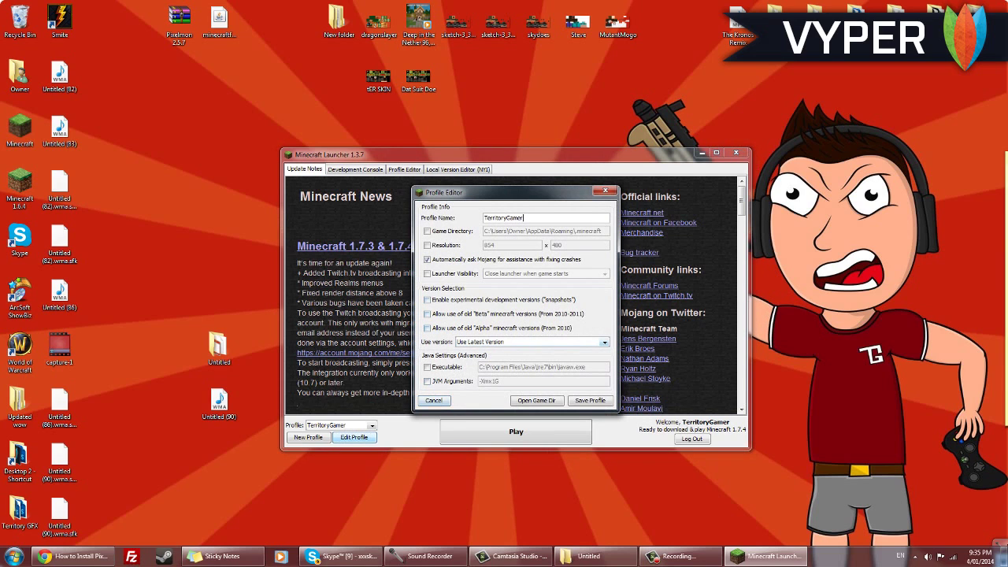
click(605, 343)
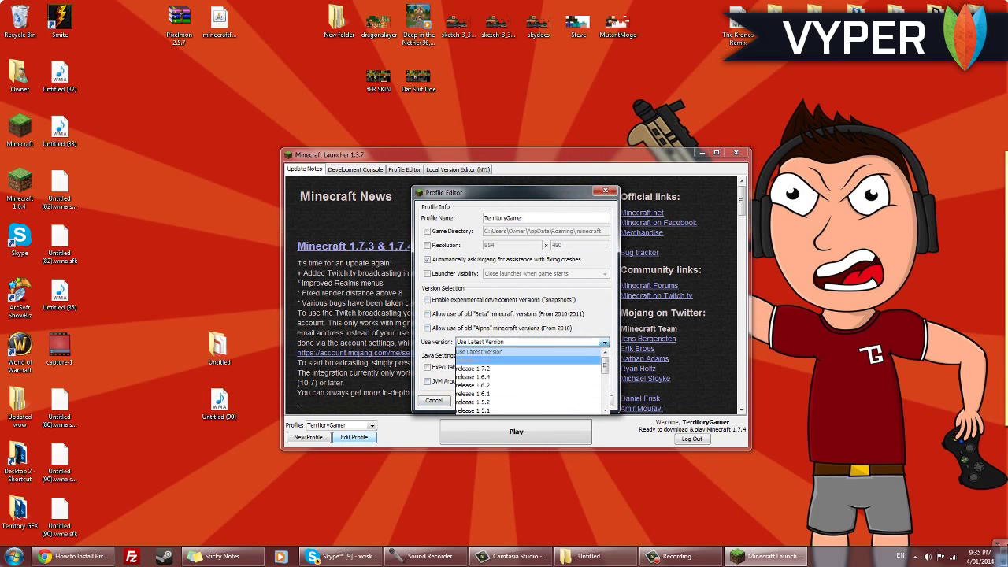
click(476, 376)
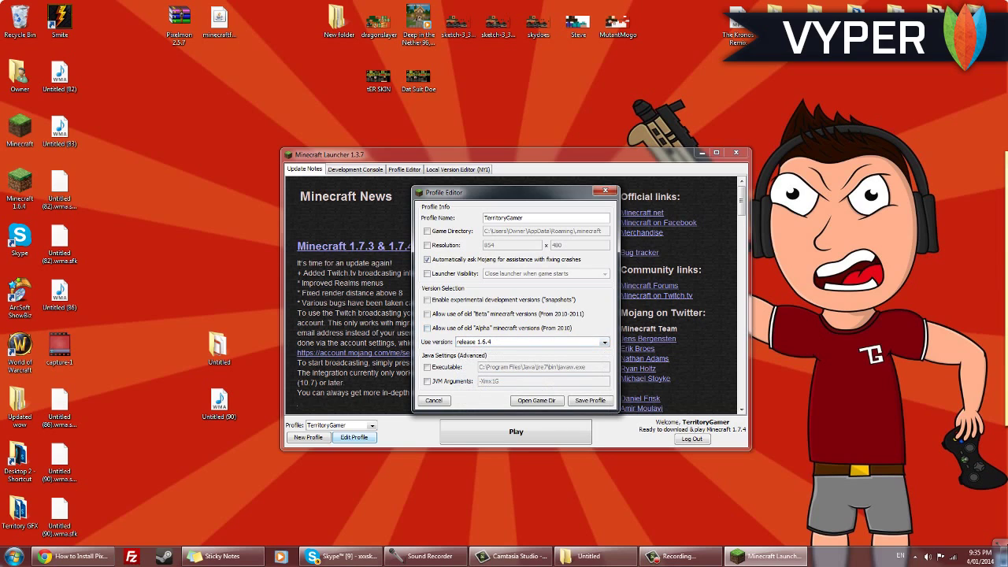
click(179, 24)
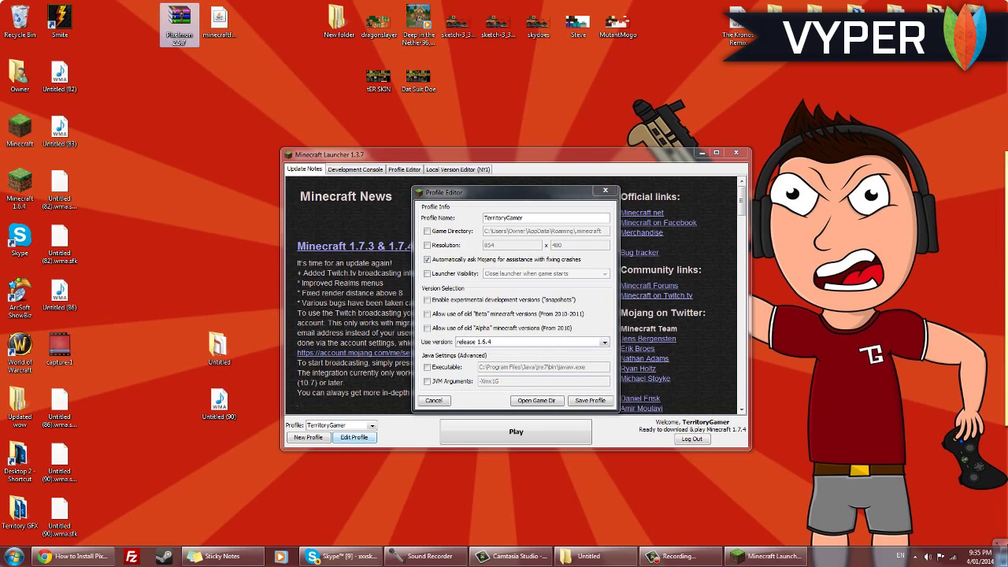
click(219, 19)
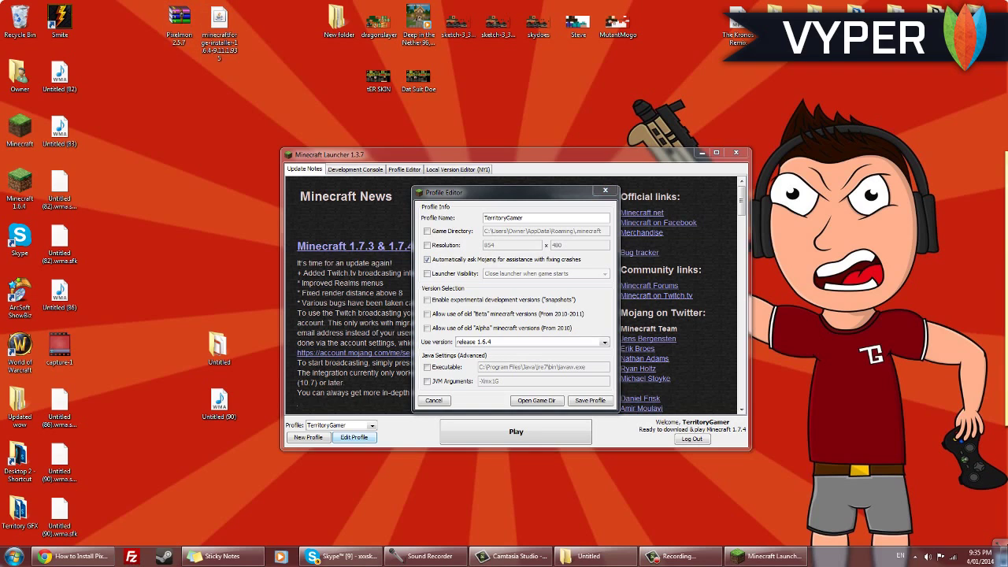
click(179, 24)
click(605, 342)
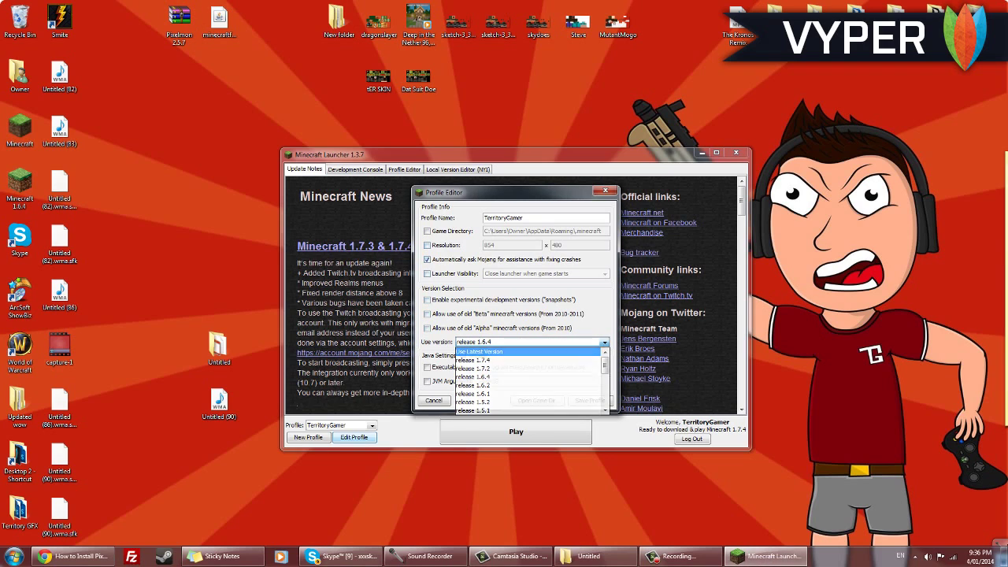
click(504, 376)
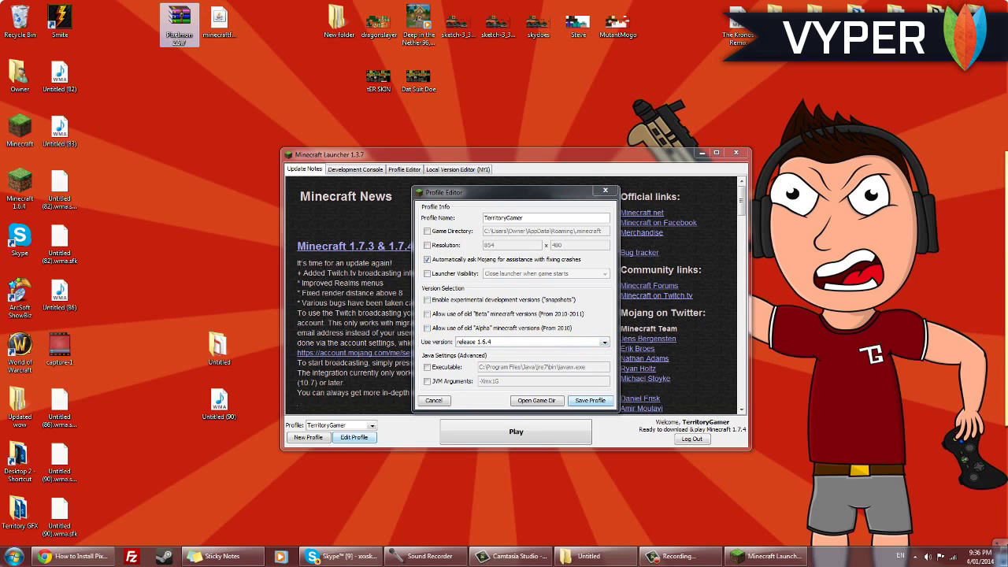
click(590, 401)
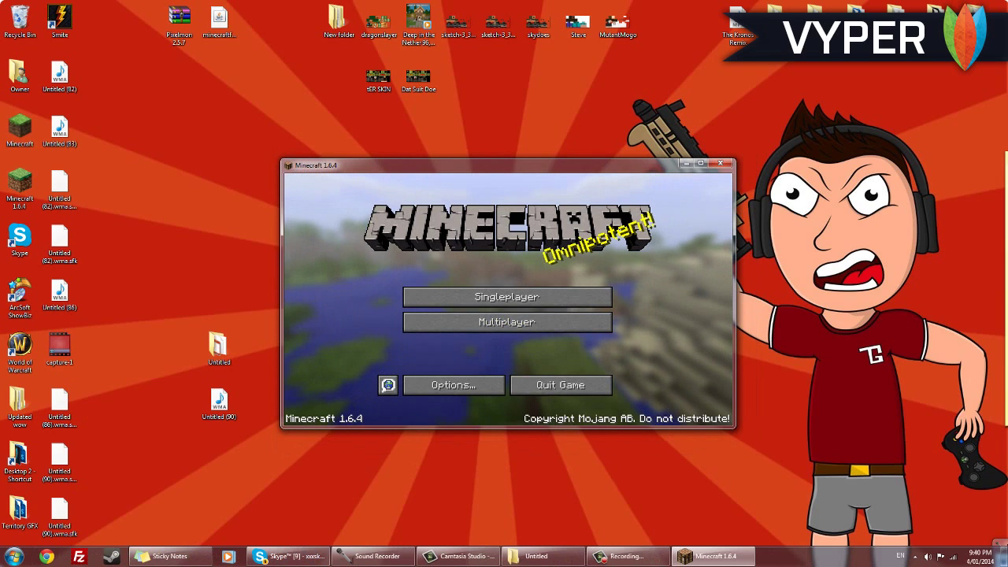
click(720, 163)
Run the Minecraft Forge installer from the desktop and install the client into the .minecraft folder
click(219, 19)
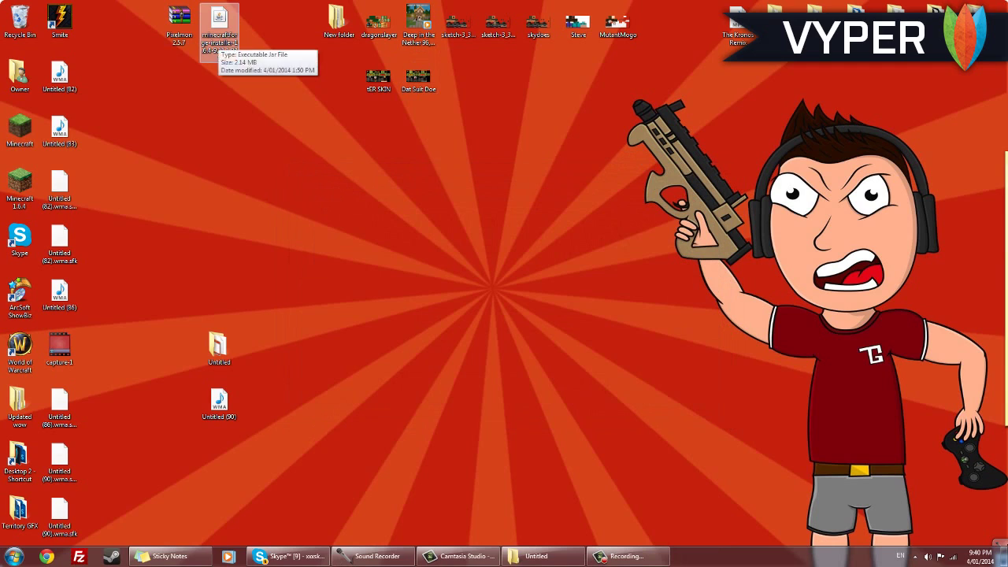
click(264, 86)
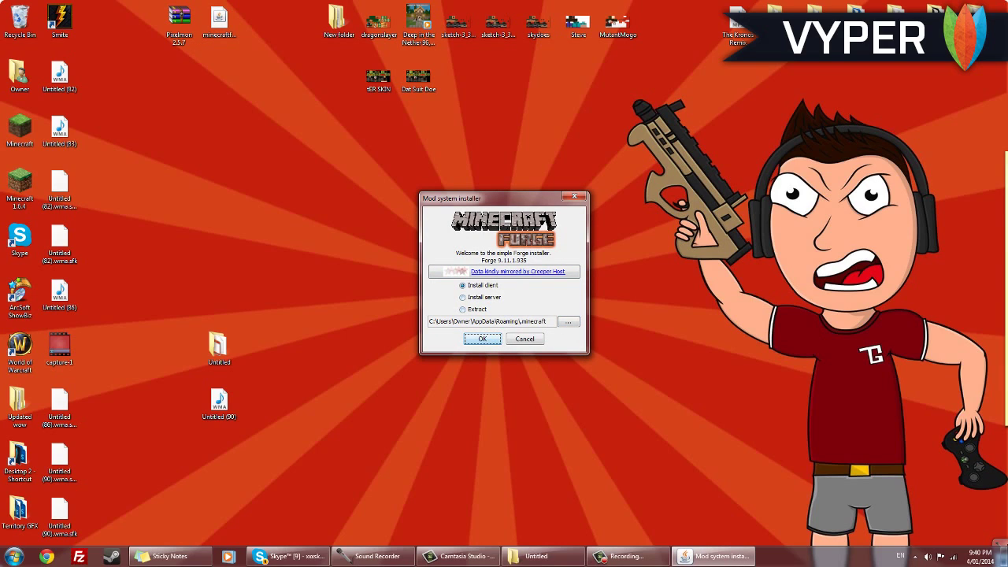
key(Return)
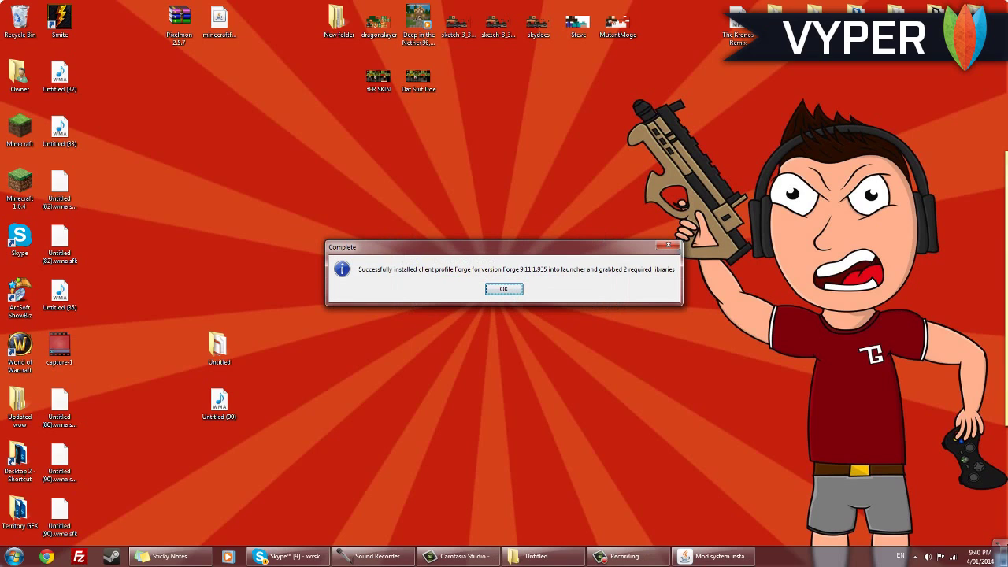
key(Return)
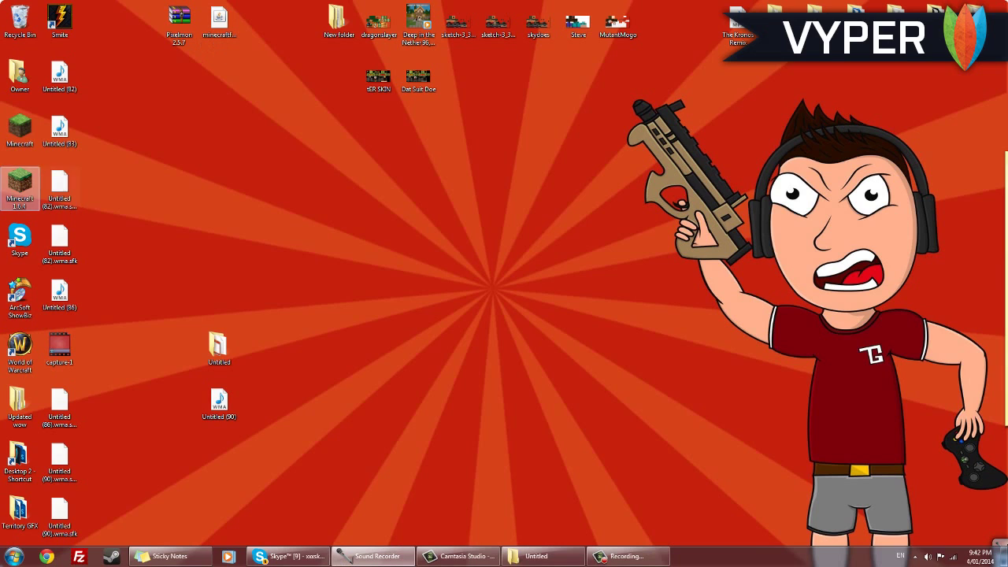
Reopen the Minecraft launcher, select the Forge profile with the existing account, and start the game
double_click(19, 185)
key(Return)
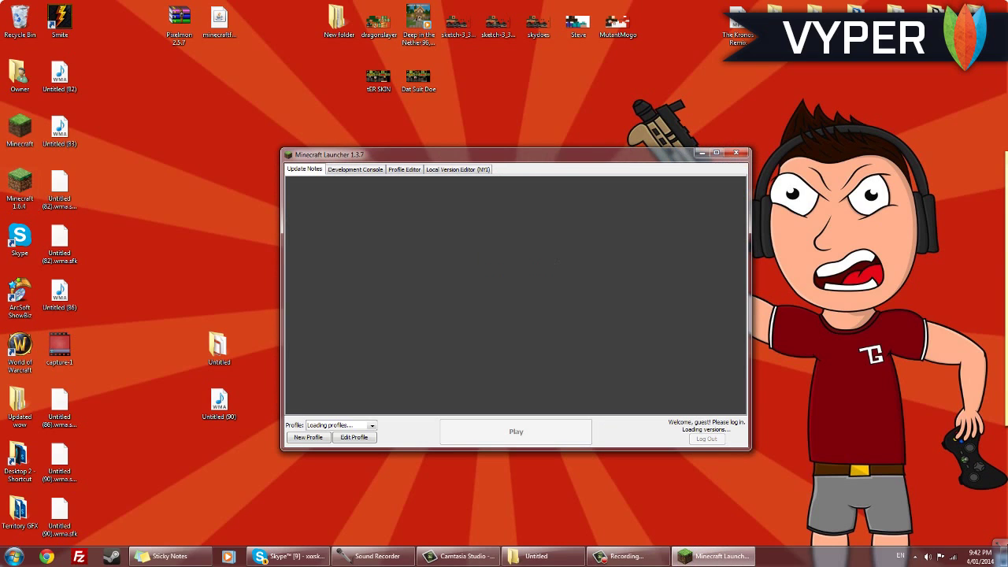
click(373, 425)
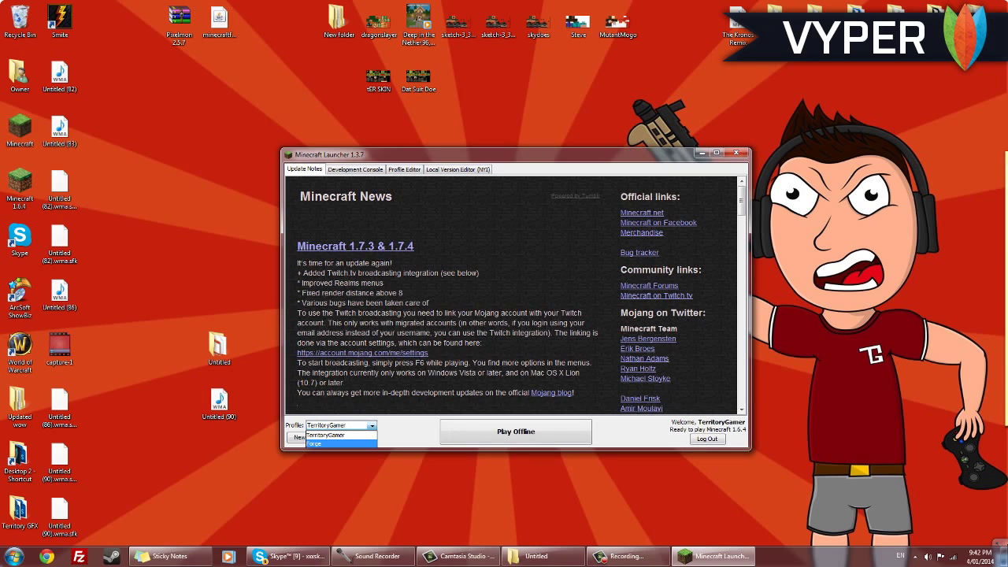
click(341, 443)
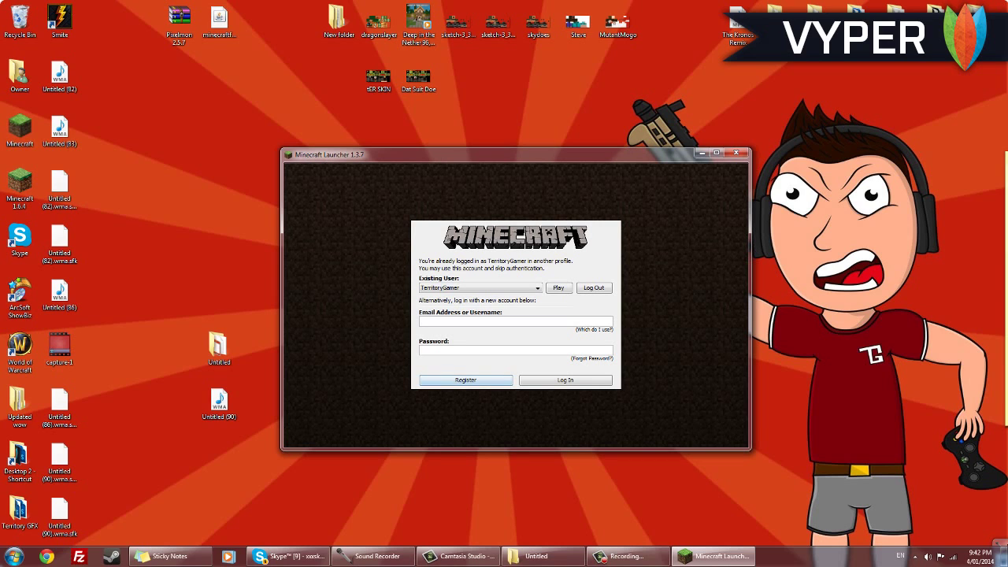
click(558, 287)
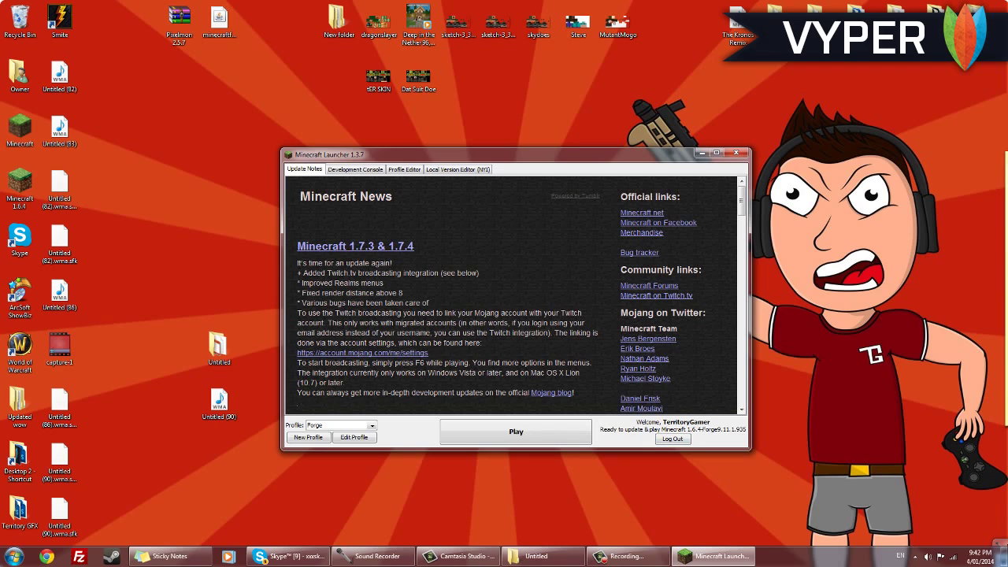
click(516, 432)
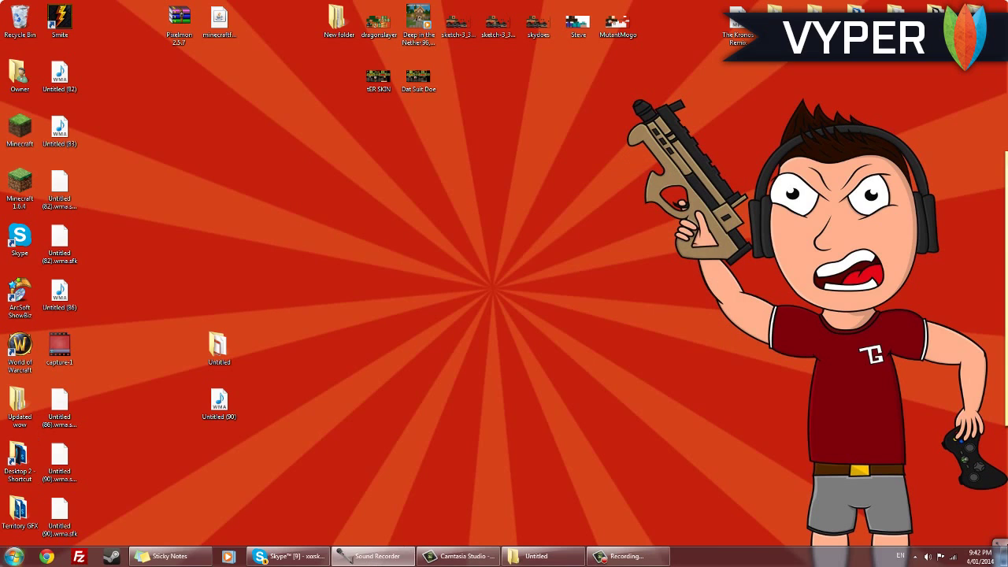
Move the Pixelmon 2.5.7 archive from the desktop into the mods folder of .minecraft under %appdata%, and close the folder window
click(14, 556)
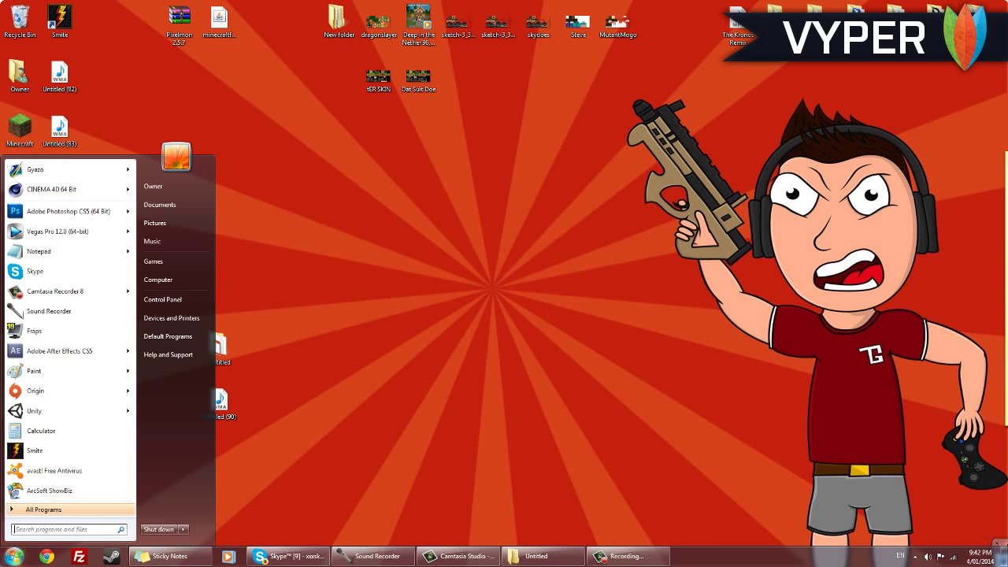
text(%)
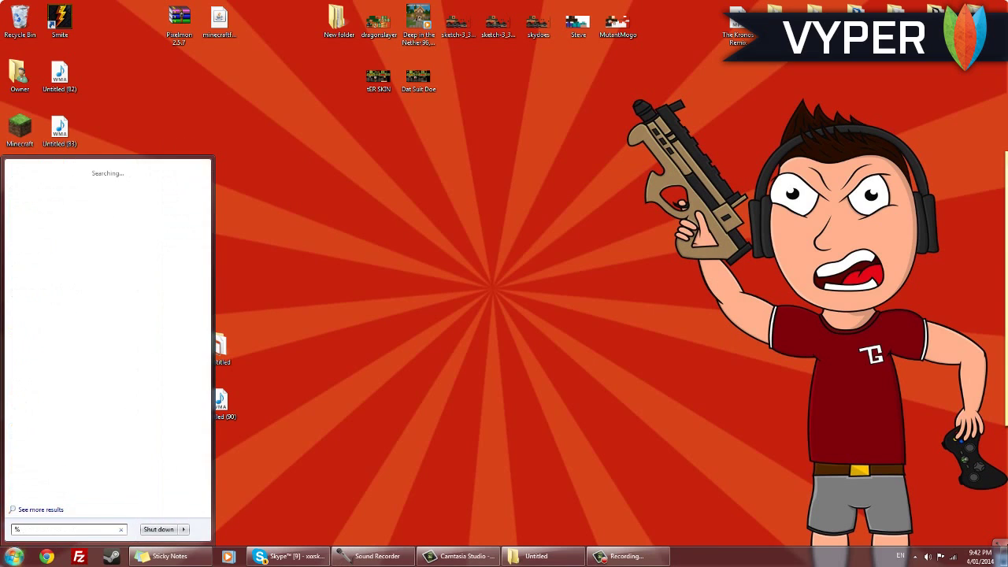
text(appdata%)
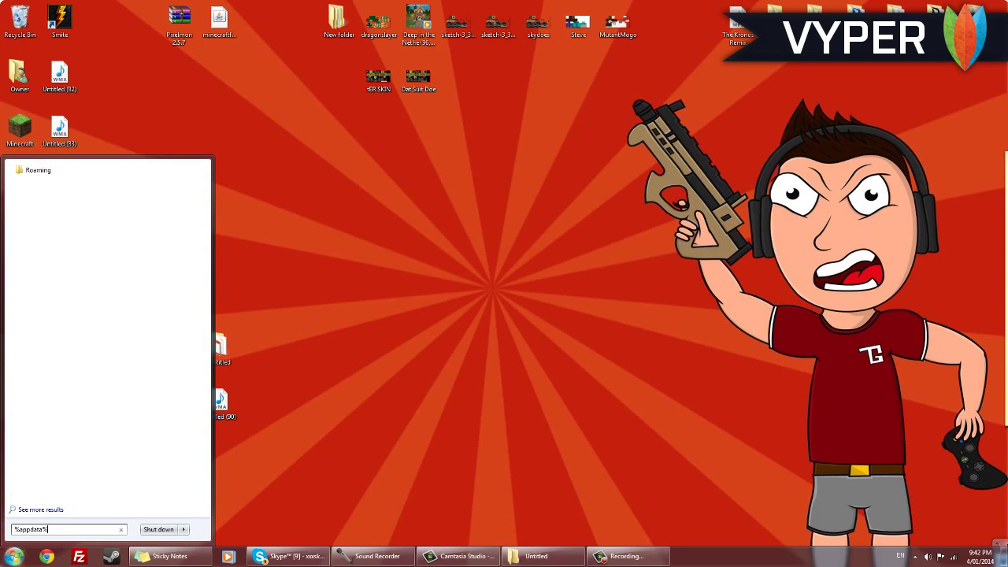
key(Return)
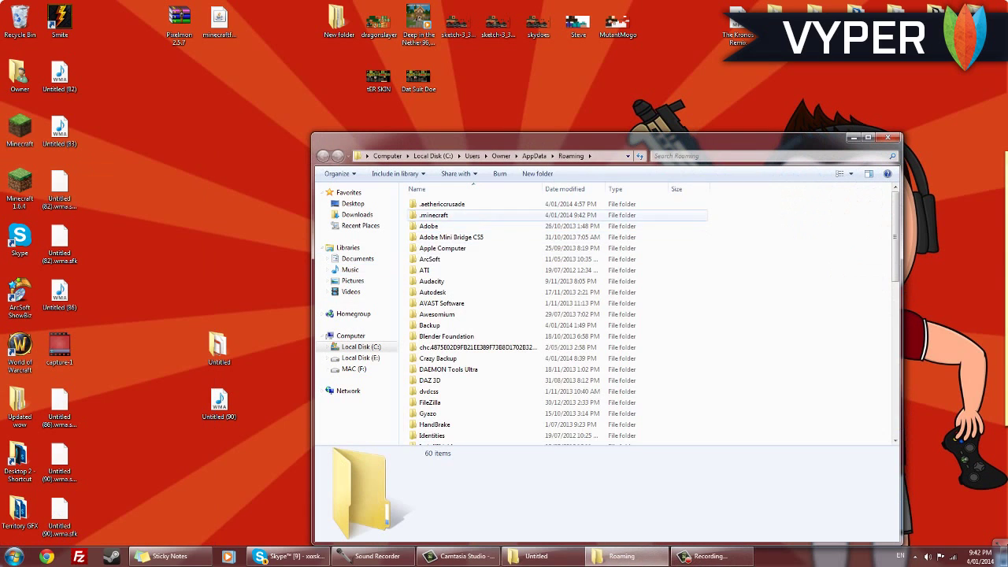
double_click(438, 215)
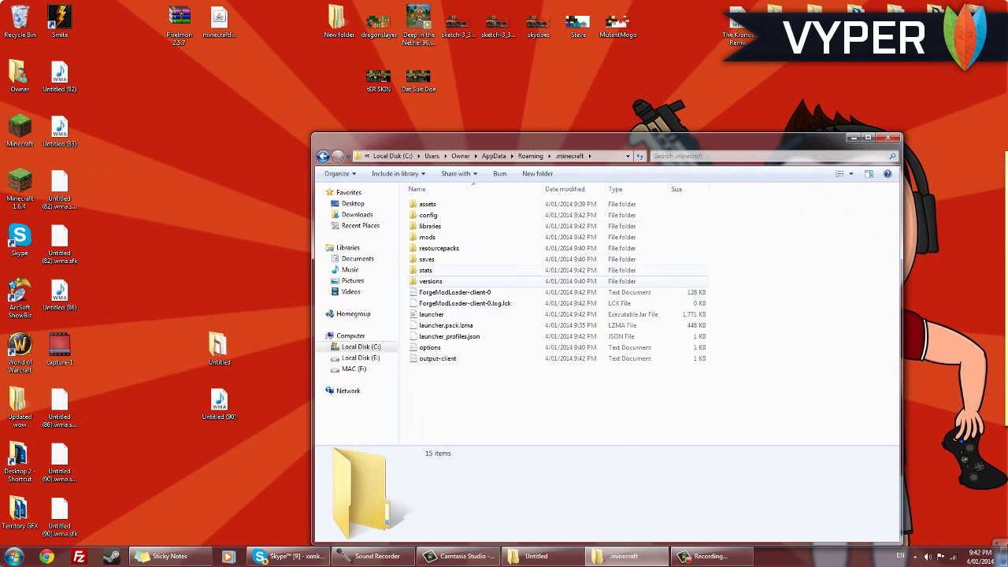
click(457, 237)
key(Down)
key(Return)
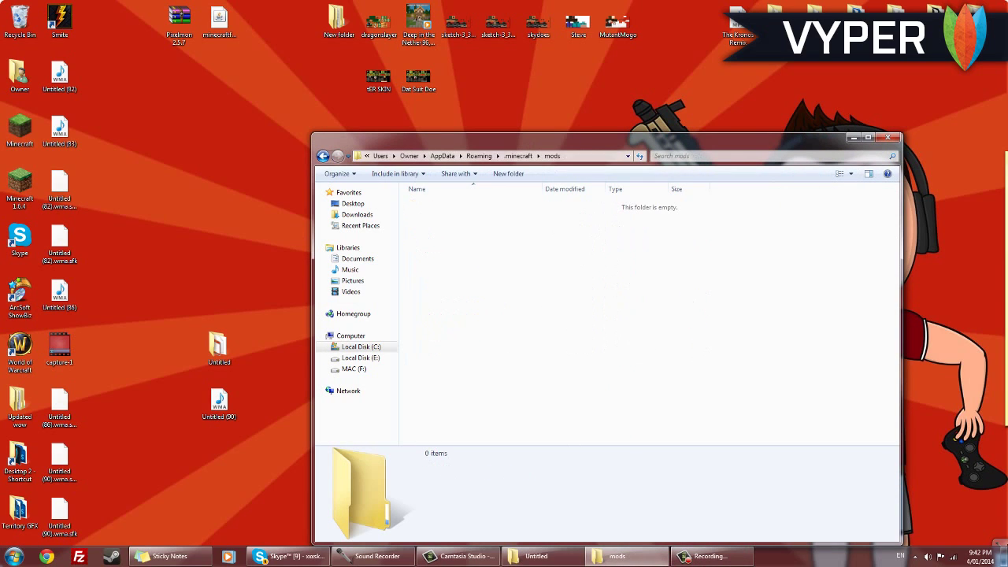
drag(179, 23, 394, 209)
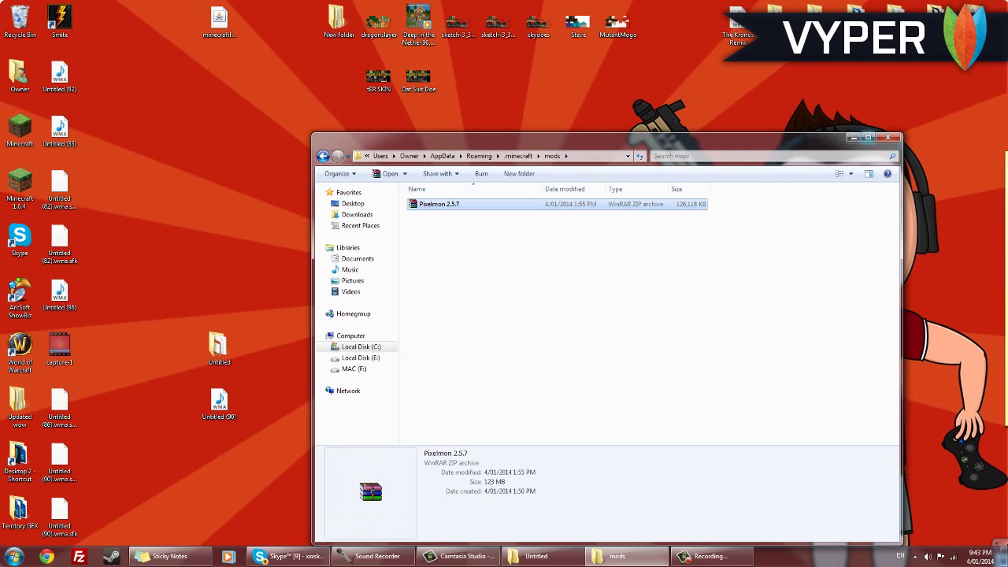
click(888, 138)
Run the Minecraft 1.6.4 launcher again and start the game with the Forge profile to load the Pixelmon mod
double_click(20, 189)
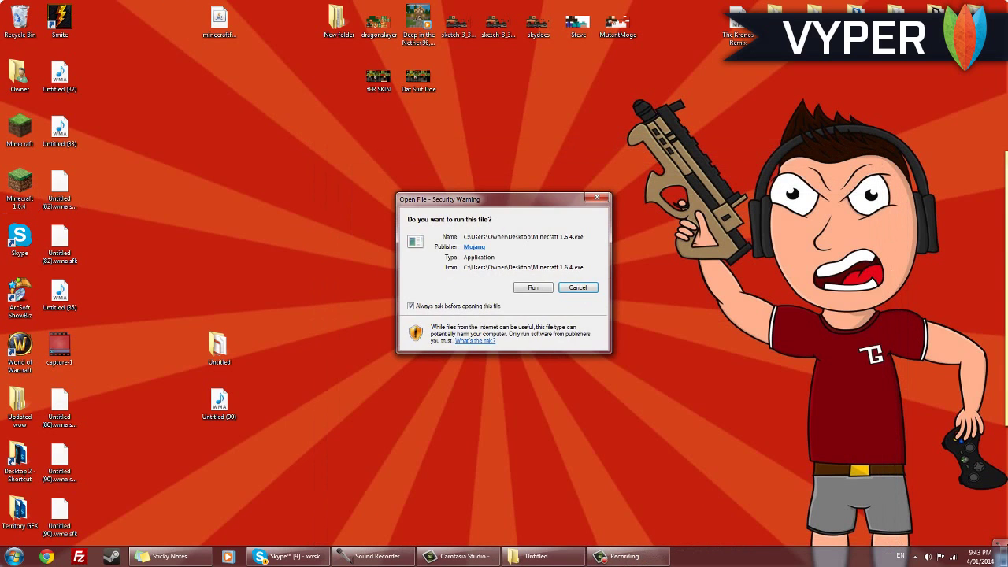
click(533, 287)
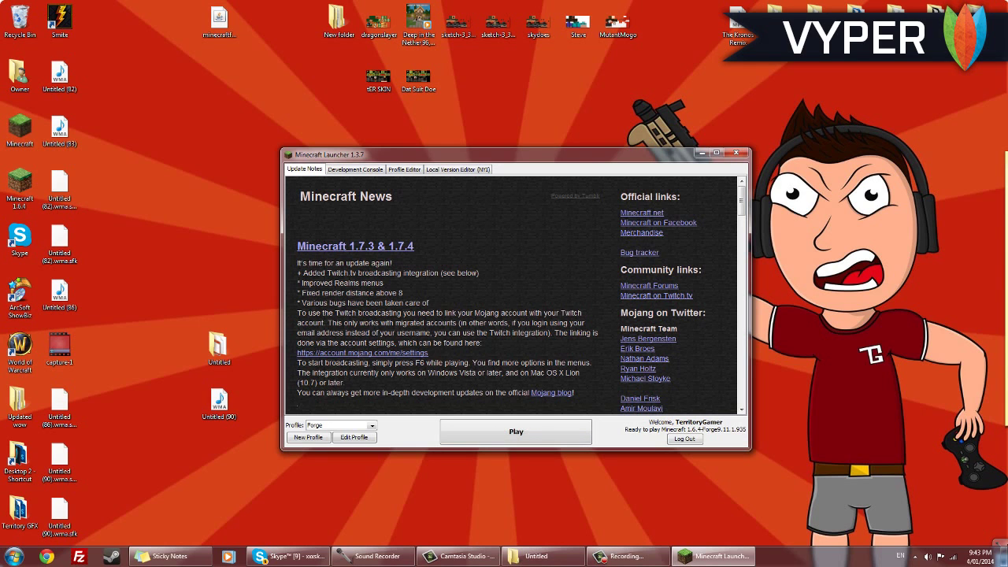
click(516, 432)
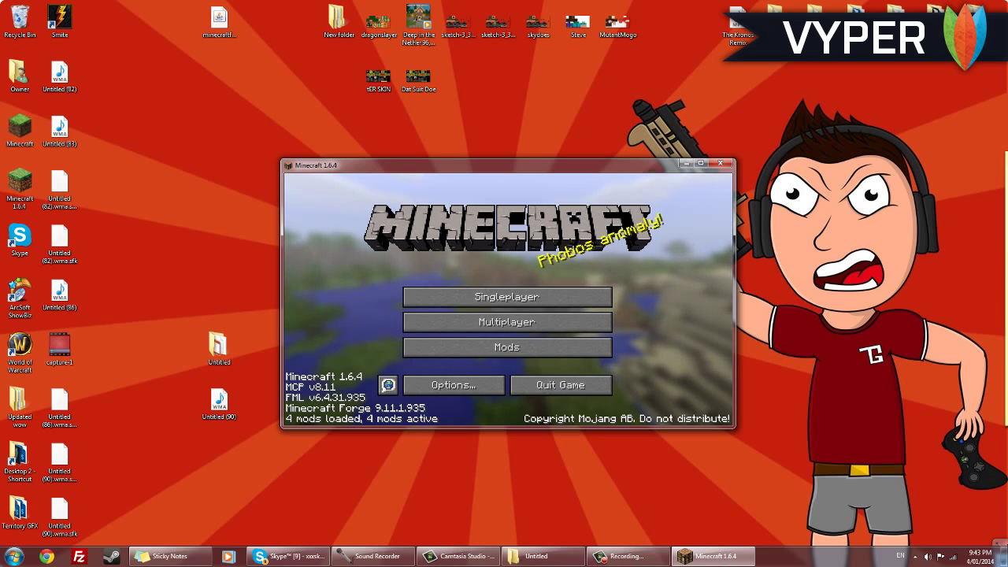
Check the Pixelmon entry in the game's mod list and return to the main menu
click(552, 346)
click(352, 338)
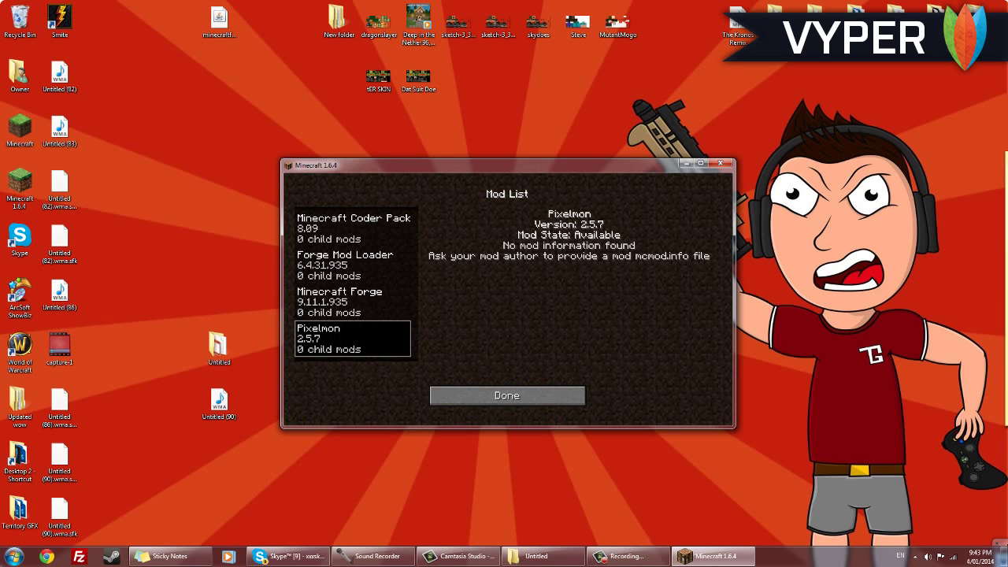
click(507, 395)
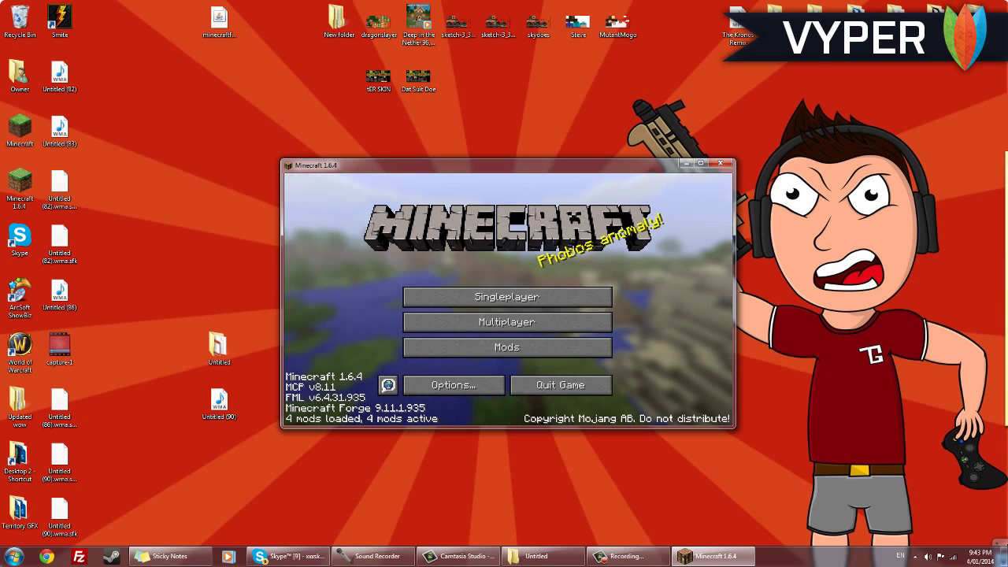
Create a singleplayer Survival world with the default name New World and pick Bulbasaur as the starter Pokemon
click(504, 297)
click(590, 380)
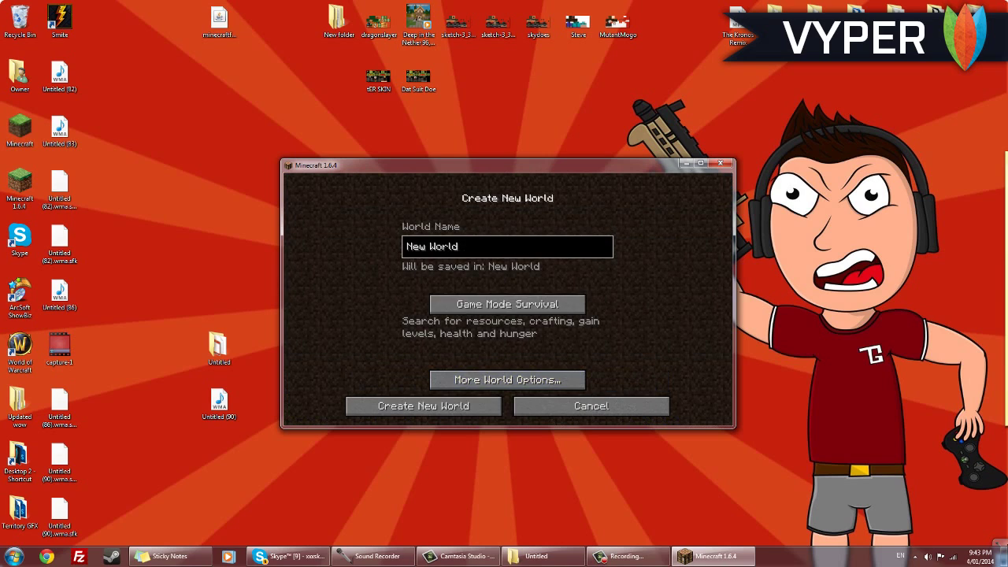
click(423, 405)
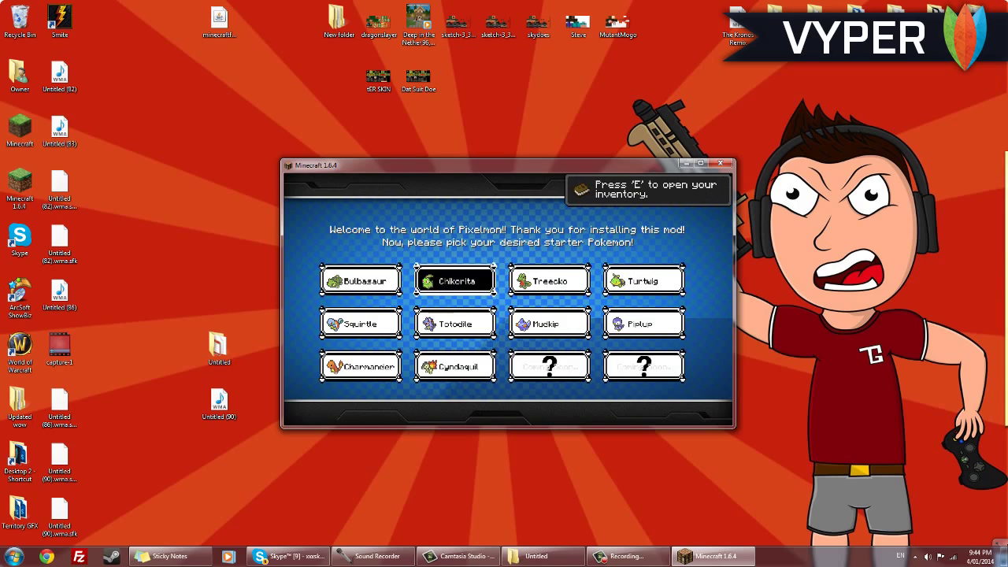
click(360, 282)
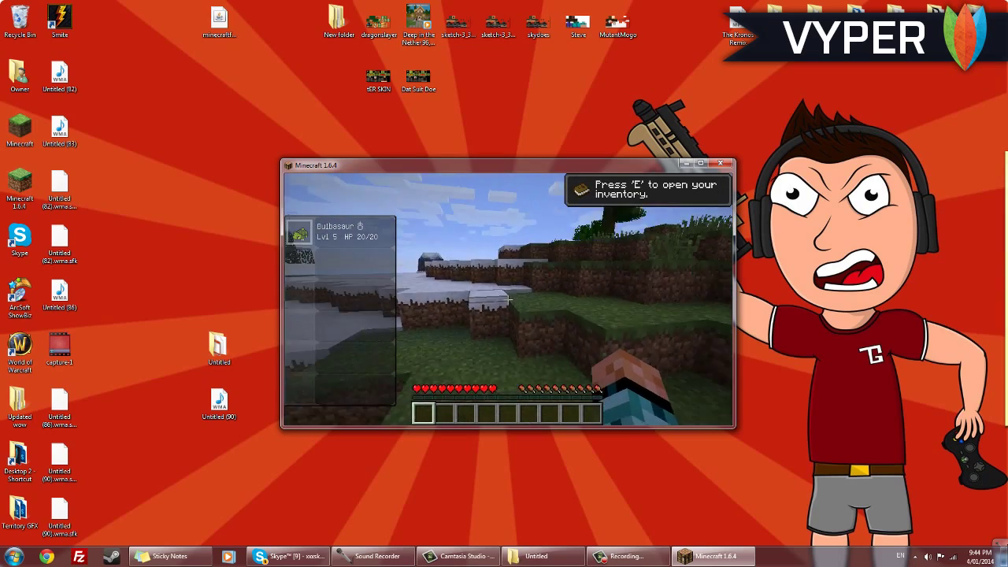
Walk and jump forward across the grassy, snowy terrain to explore the new world
key(w)
key(space)
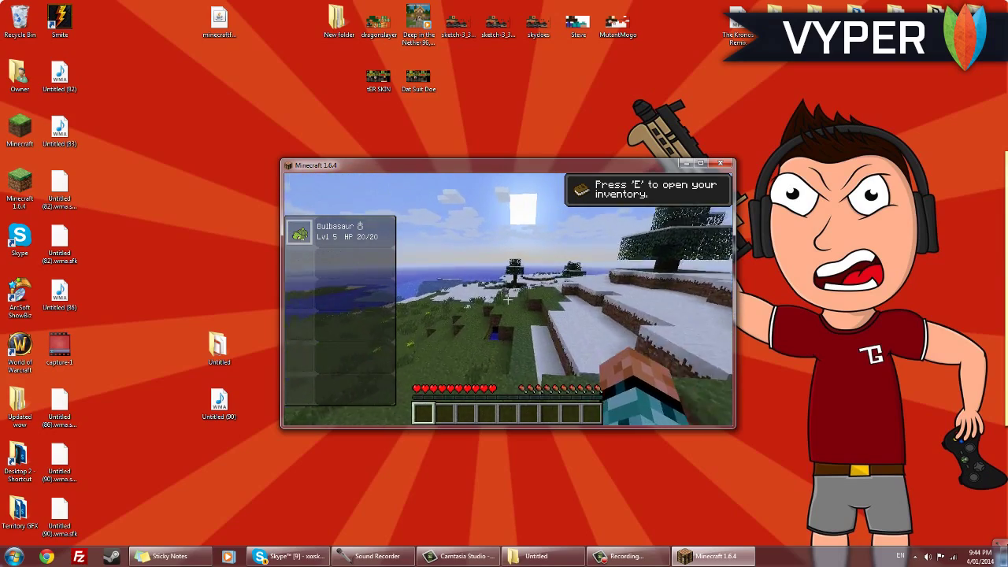
key(w)
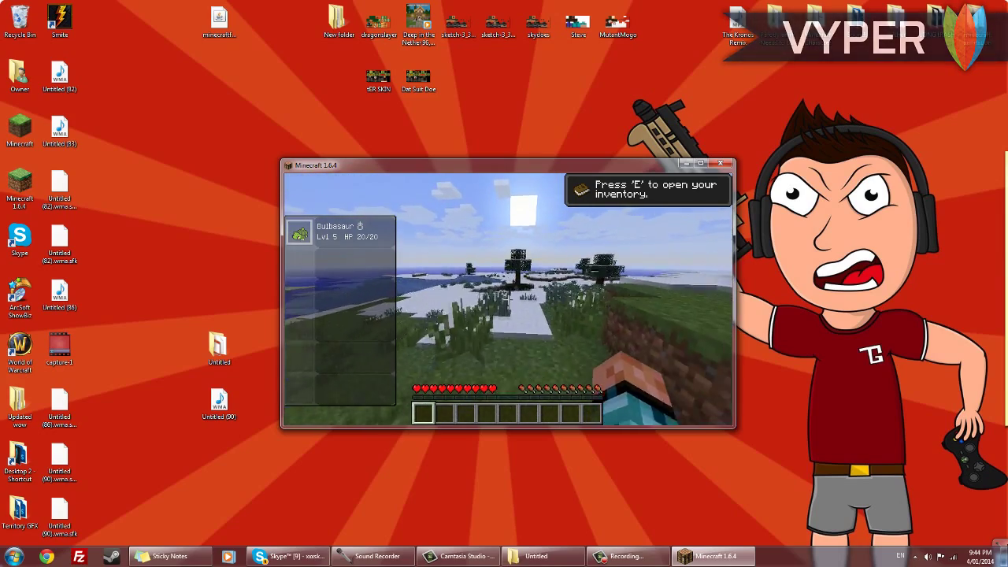